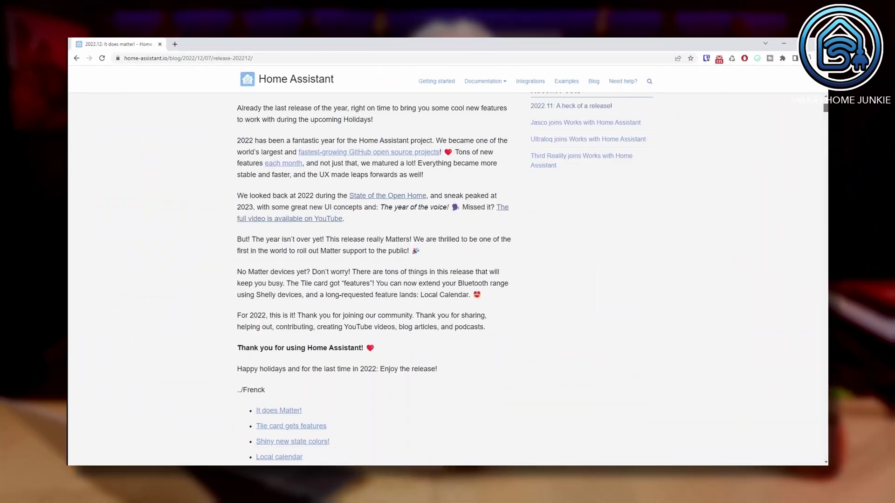
Step: Scroll past the 'It does Matter!' section to the 'Tile card gets features' heading
{"action": "scroll", "coordinate": [373, 279], "scroll_direction": "down", "scroll_amount": 15}
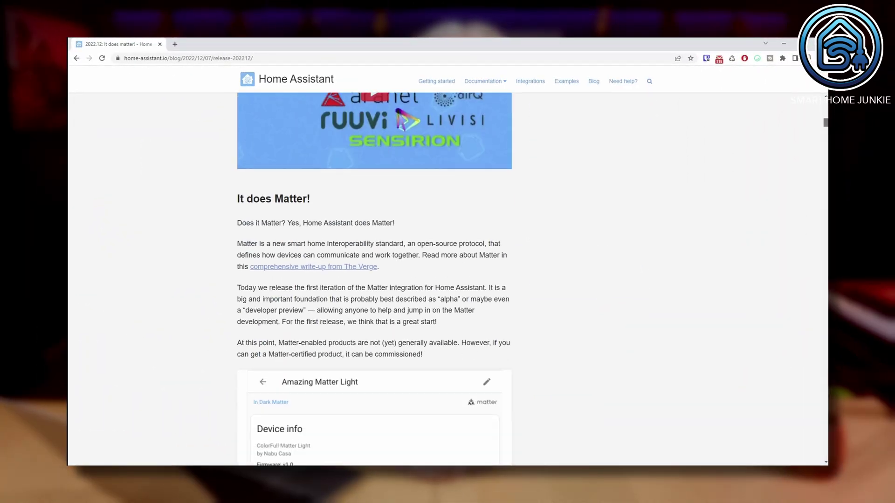
{"action": "scroll", "coordinate": [373, 279], "scroll_direction": "down", "scroll_amount": 4}
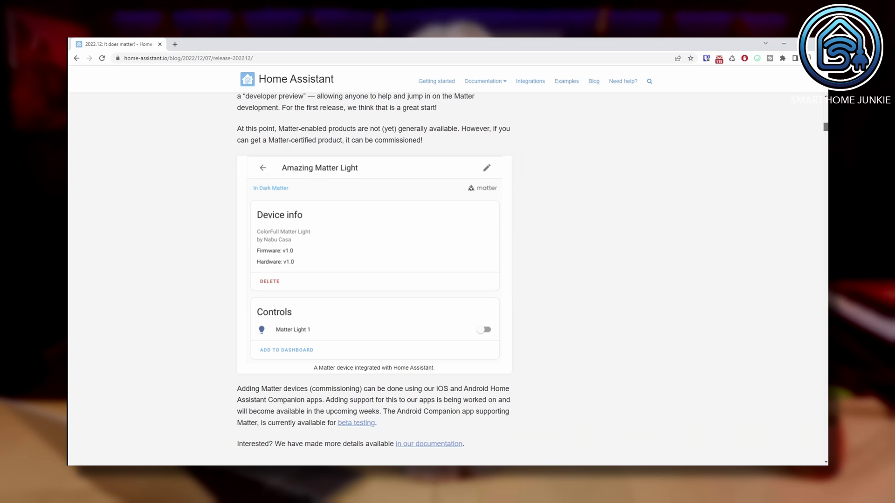
{"action": "scroll", "coordinate": [373, 271], "scroll_direction": "down", "scroll_amount": 6}
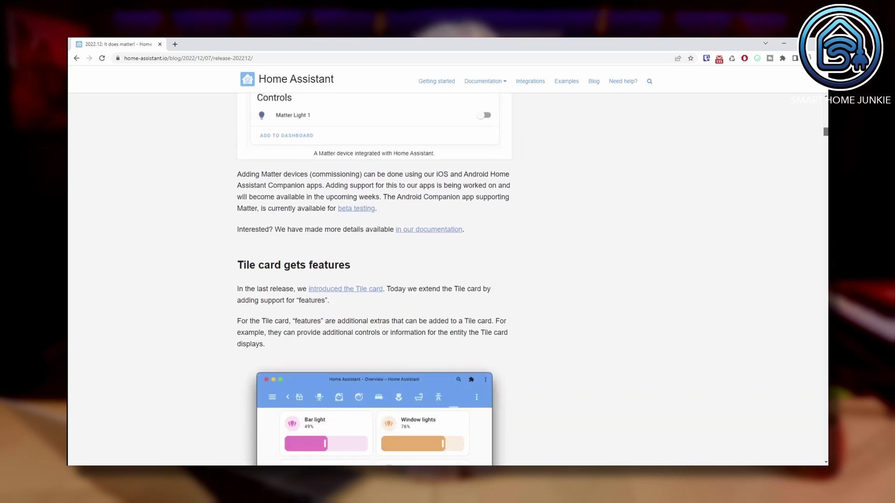
Step: Scroll past the Tile card features and state colors sections to the 'Local calendar' heading
{"action": "scroll", "coordinate": [374, 271], "scroll_direction": "down", "scroll_amount": 2}
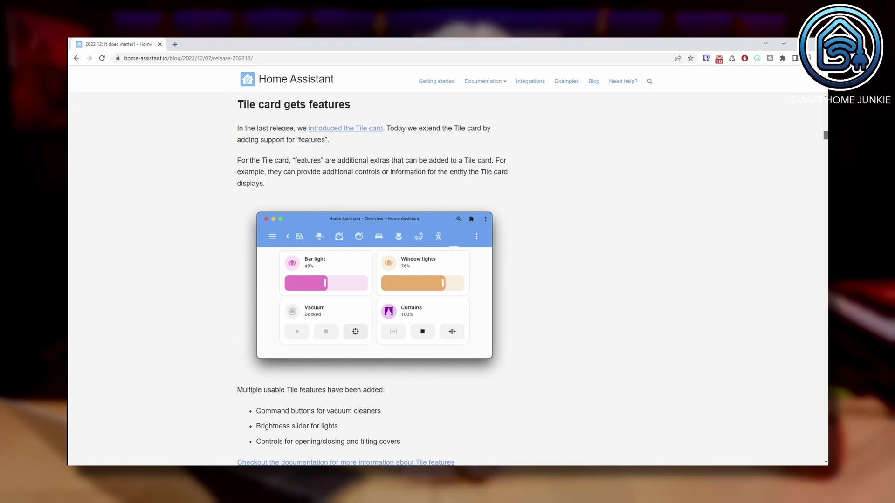
{"action": "scroll", "coordinate": [372, 280], "scroll_direction": "down", "scroll_amount": 4}
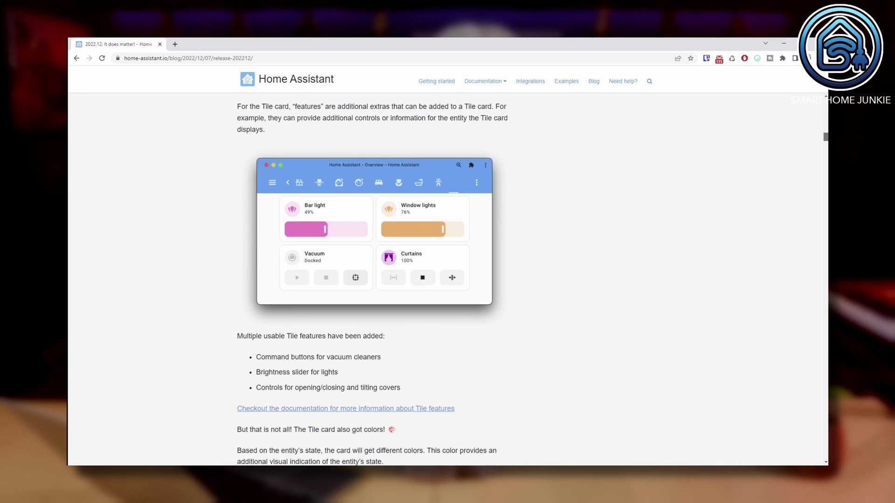
{"action": "scroll", "coordinate": [373, 280], "scroll_direction": "down", "scroll_amount": 6}
{"action": "scroll", "coordinate": [372, 280], "scroll_direction": "down", "scroll_amount": 4}
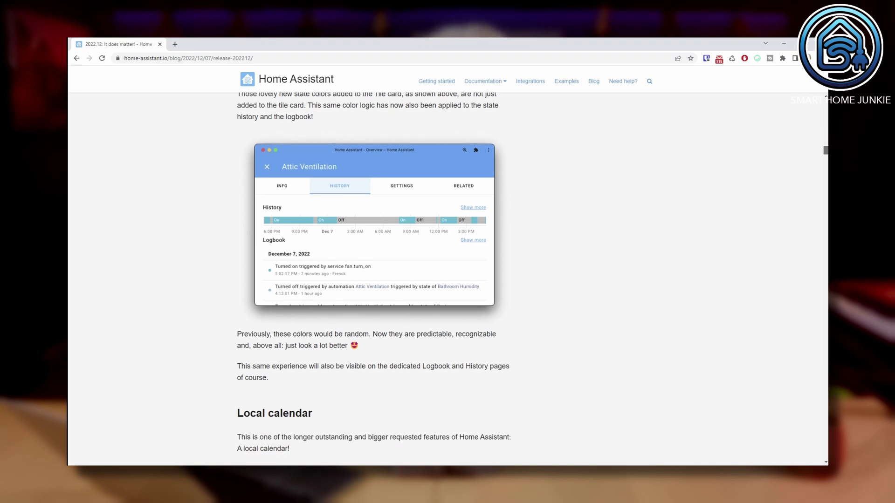
{"action": "scroll", "coordinate": [373, 280], "scroll_direction": "down", "scroll_amount": 5}
{"action": "scroll", "coordinate": [372, 280], "scroll_direction": "down", "scroll_amount": 2}
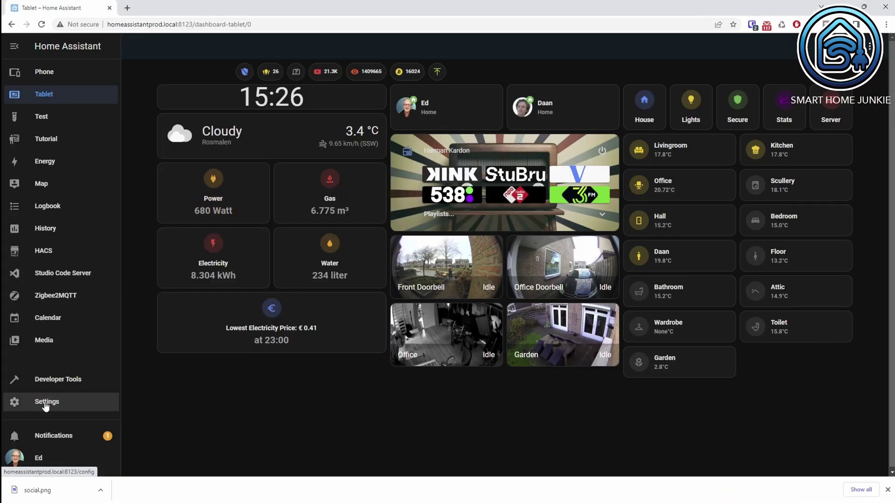
Step: From Devices & Services, search 'calenda' and add a Local Calendar named Birthdays
{"action": "left_click", "coordinate": [46, 405]}
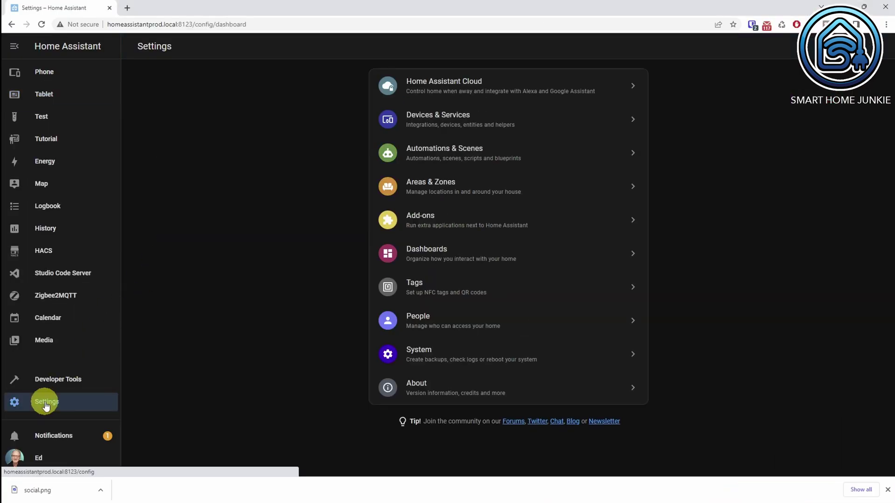
{"action": "left_click", "coordinate": [433, 117]}
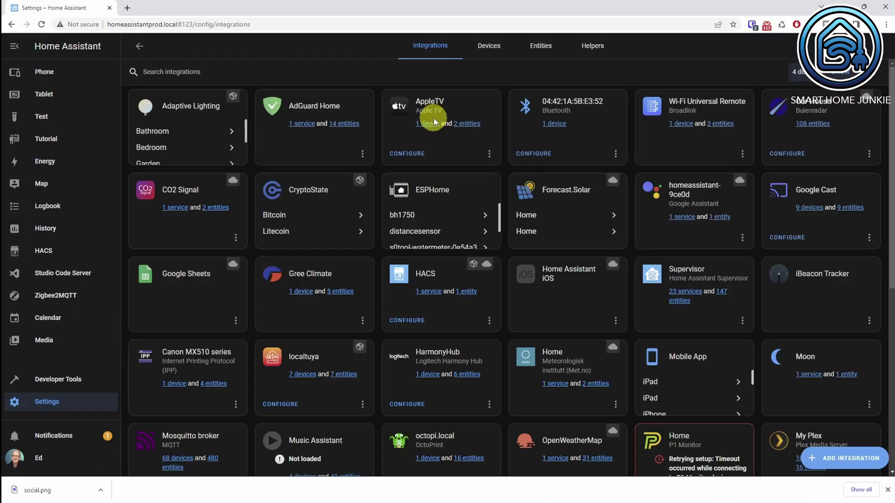
{"action": "left_click", "coordinate": [834, 458]}
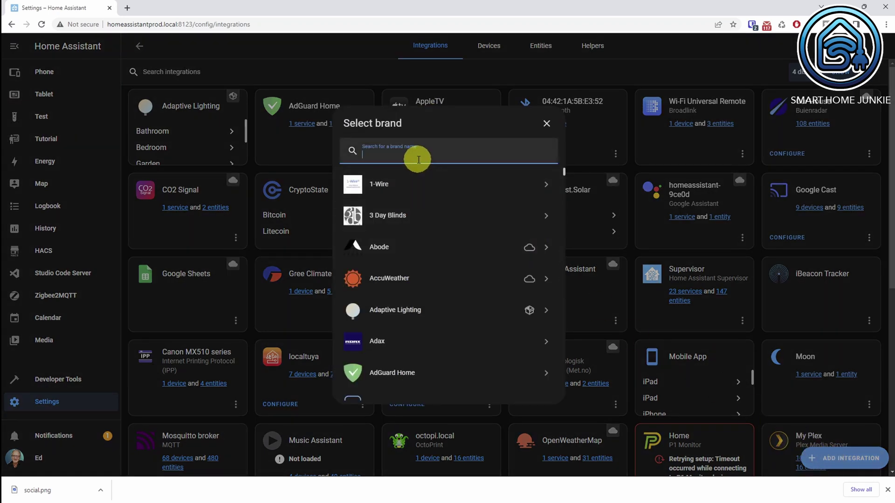
{"action": "type", "text": "calendar"}
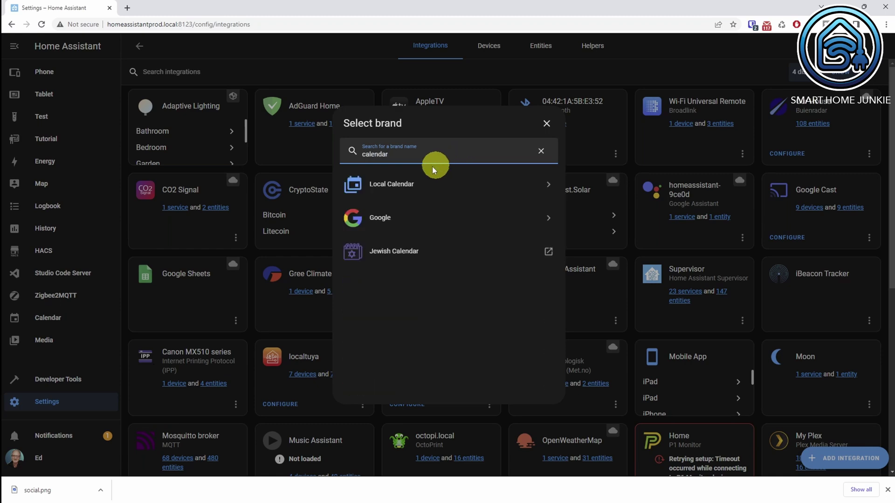
{"action": "left_click", "coordinate": [399, 184]}
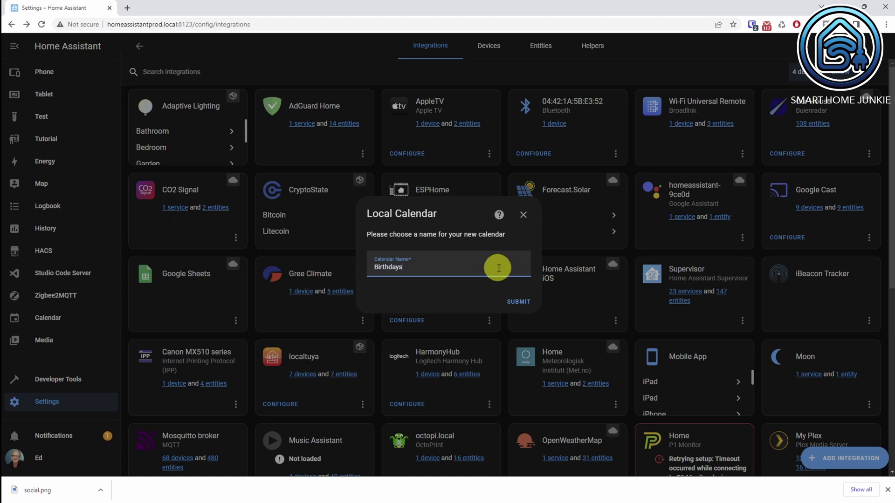
{"action": "left_click", "coordinate": [519, 302]}
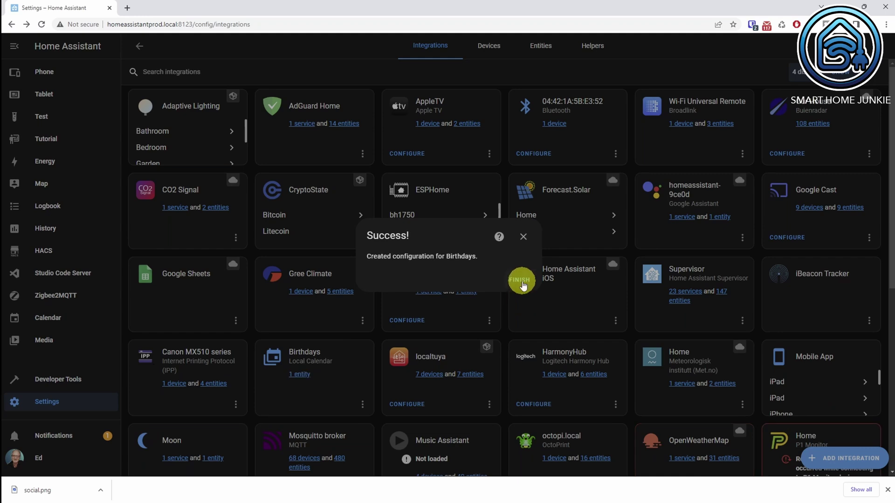
{"action": "left_click", "coordinate": [522, 281]}
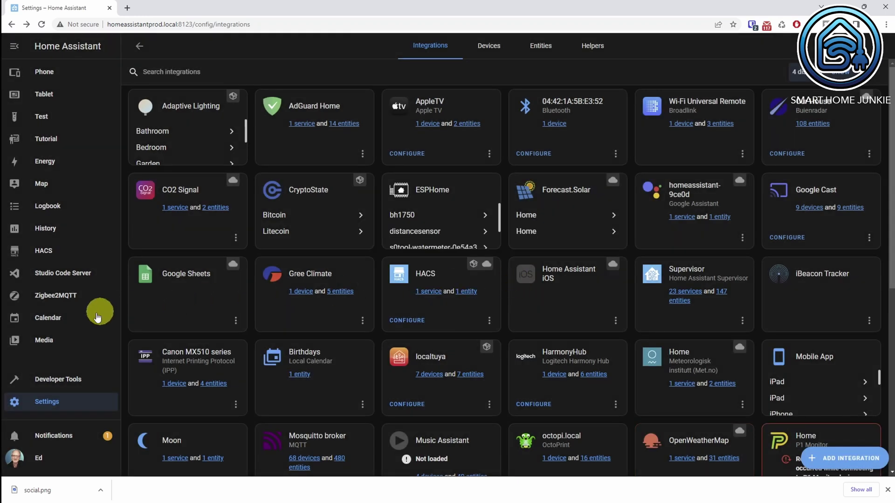
Step: From the December 16 day view, add an all-day birthday event to the Birthdays calendar
{"action": "left_click", "coordinate": [50, 318]}
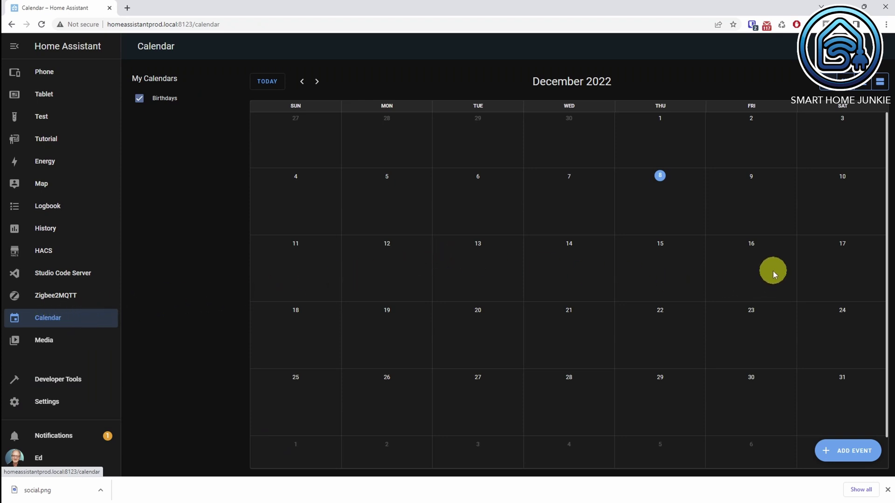
{"action": "left_click", "coordinate": [760, 269]}
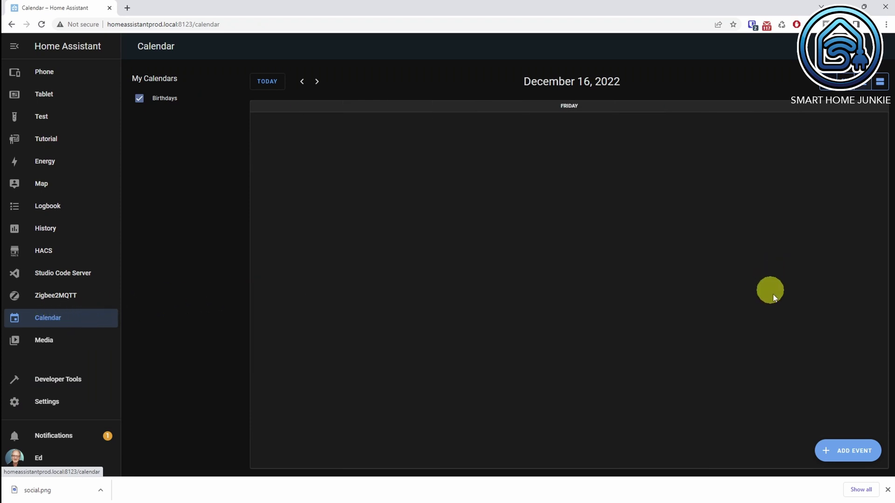
{"action": "left_click", "coordinate": [848, 453]}
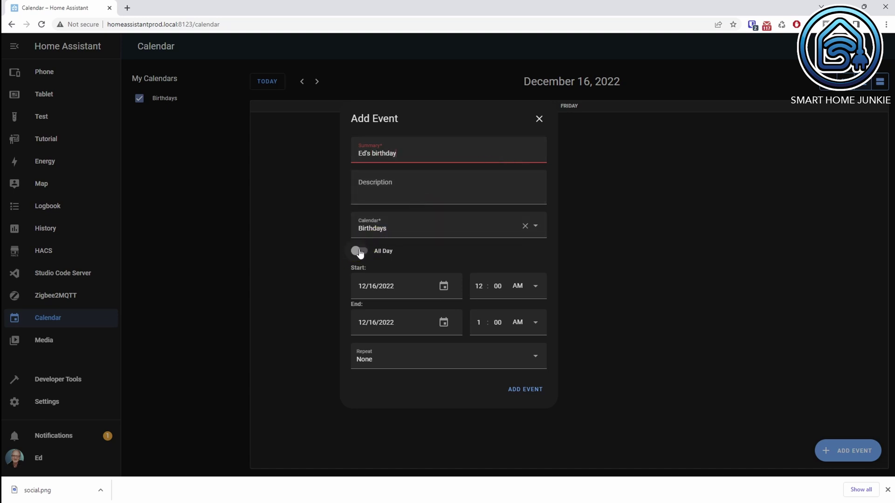
{"action": "left_click", "coordinate": [359, 251]}
{"action": "left_click", "coordinate": [516, 390]}
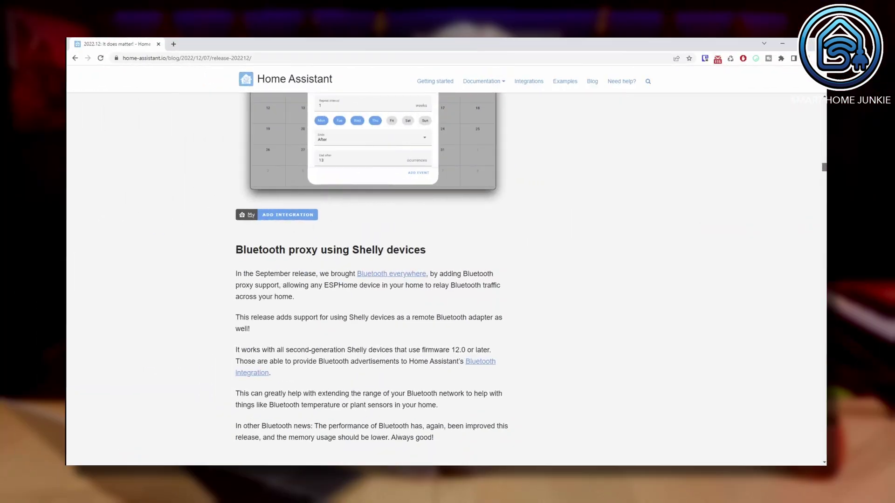
Step: Scroll past the Shelly and Text entity sections to 'Summing entities without templates'
{"action": "scroll", "coordinate": [373, 280], "scroll_direction": "down", "scroll_amount": 3}
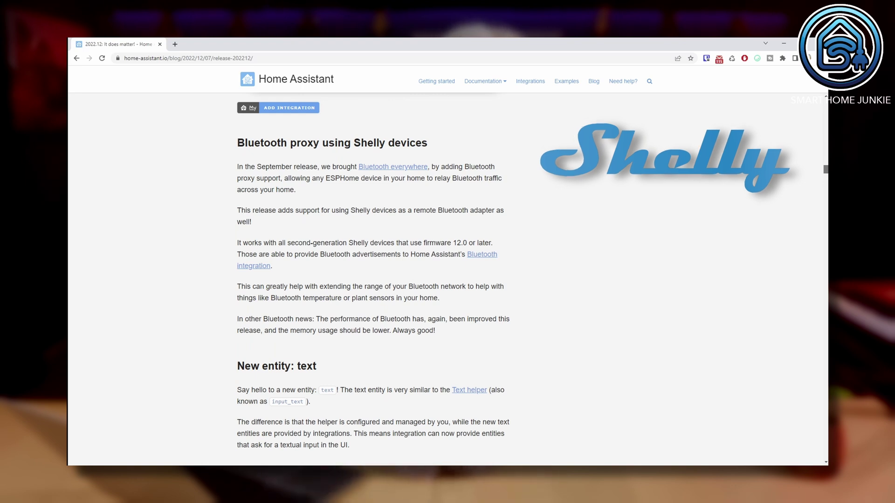
{"action": "scroll", "coordinate": [448, 279], "scroll_direction": "down", "scroll_amount": 4}
{"action": "scroll", "coordinate": [372, 281], "scroll_direction": "down", "scroll_amount": 2}
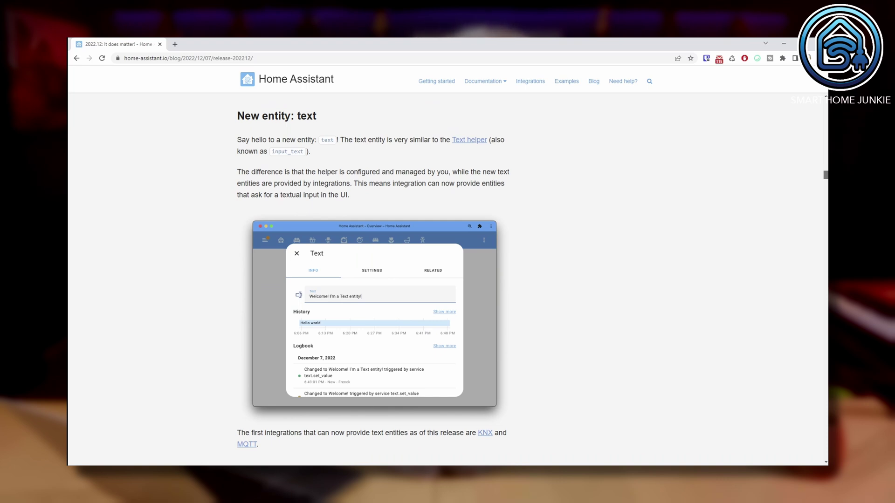
{"action": "scroll", "coordinate": [373, 280], "scroll_direction": "down", "scroll_amount": 5}
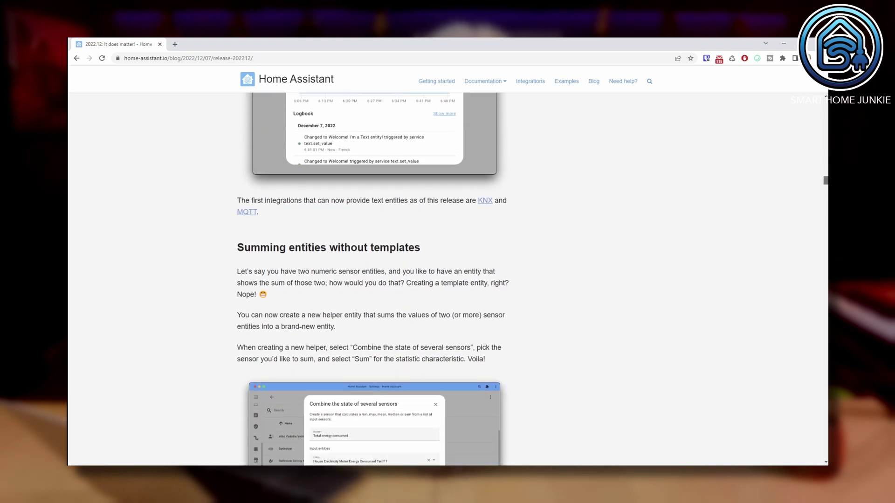
Step: Scroll so the 'Combine the state of several sensors' screenshot is fully visible
{"action": "scroll", "coordinate": [373, 279], "scroll_direction": "down", "scroll_amount": 2}
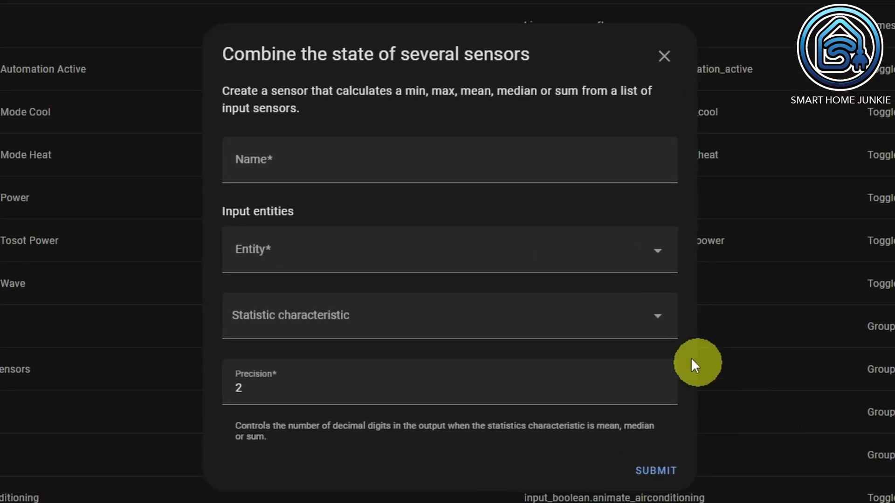
Step: Expand the Statistic characteristic dropdown to list Minimum through Sum
{"action": "left_click", "coordinate": [652, 322]}
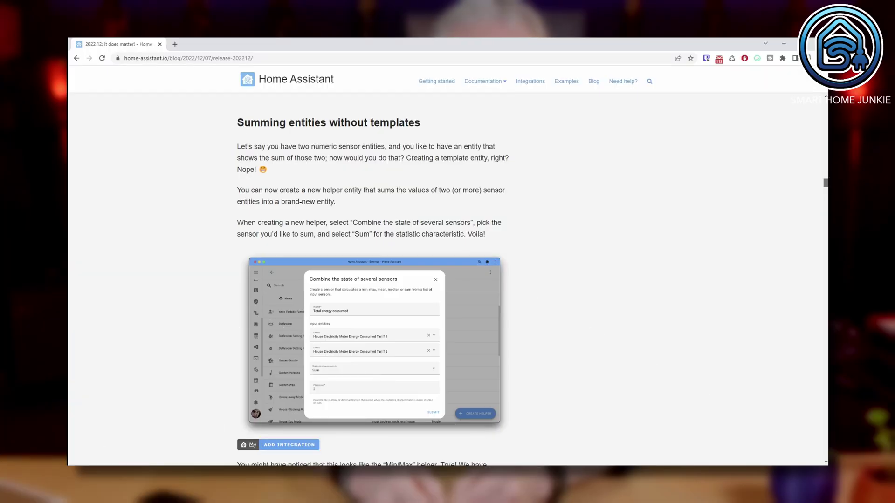
Step: Scroll through Other noteworthy changes to the New Integrations list showing Local Calendar
{"action": "scroll", "coordinate": [372, 280], "scroll_direction": "down", "scroll_amount": 3}
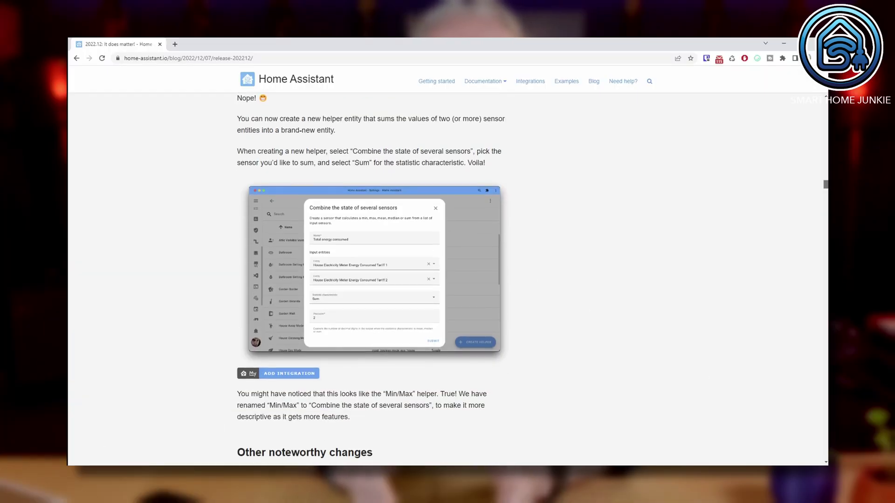
{"action": "scroll", "coordinate": [373, 280], "scroll_direction": "down", "scroll_amount": 5}
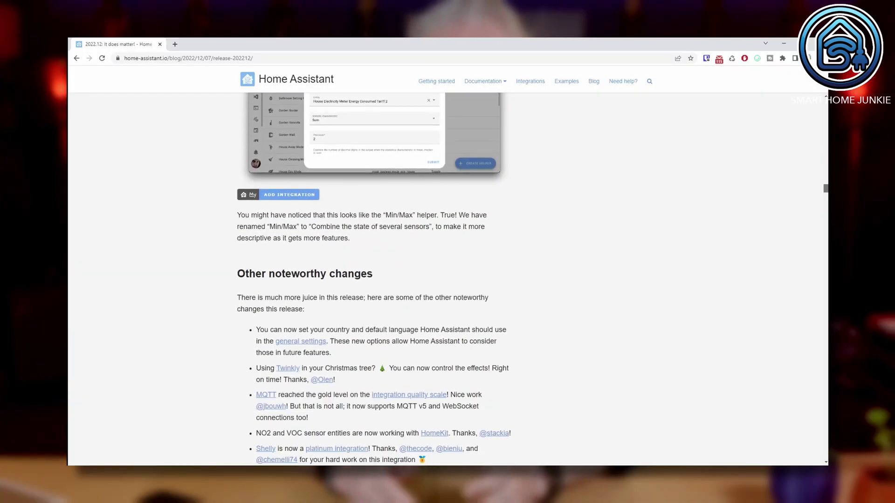
{"action": "scroll", "coordinate": [373, 280], "scroll_direction": "down", "scroll_amount": 1}
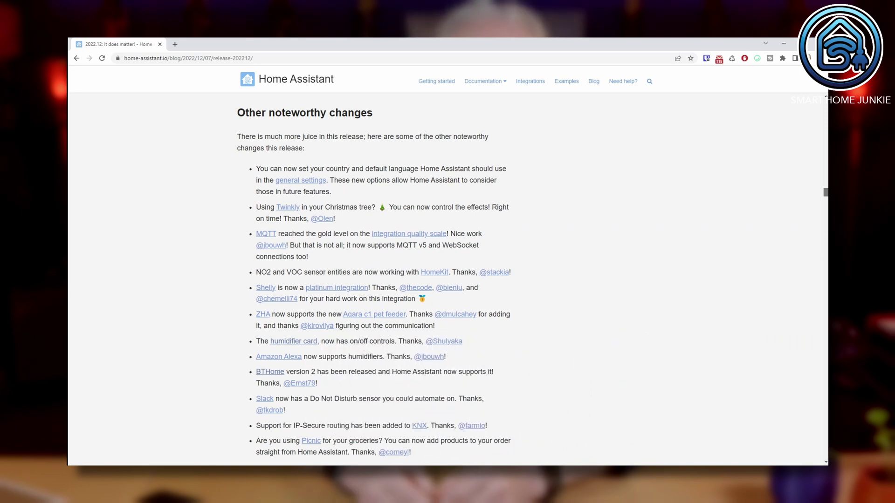
{"action": "scroll", "coordinate": [374, 279], "scroll_direction": "down", "scroll_amount": 4}
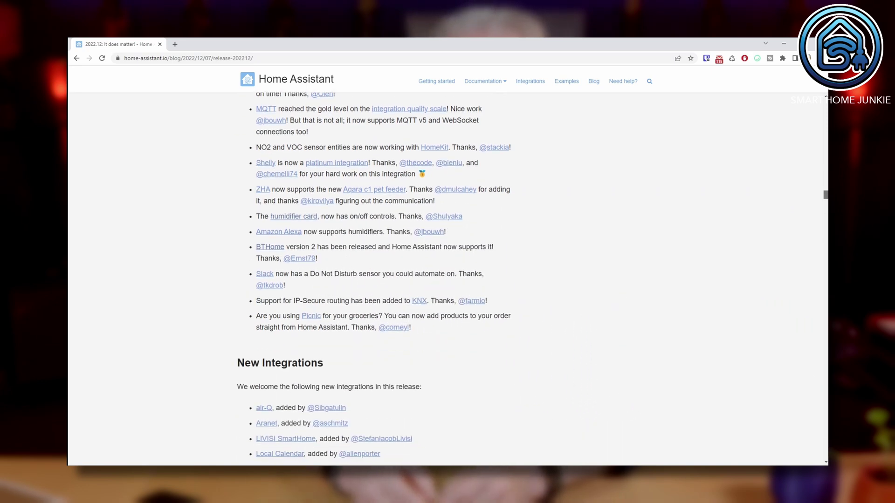
{"action": "scroll", "coordinate": [374, 279], "scroll_direction": "down", "scroll_amount": 3}
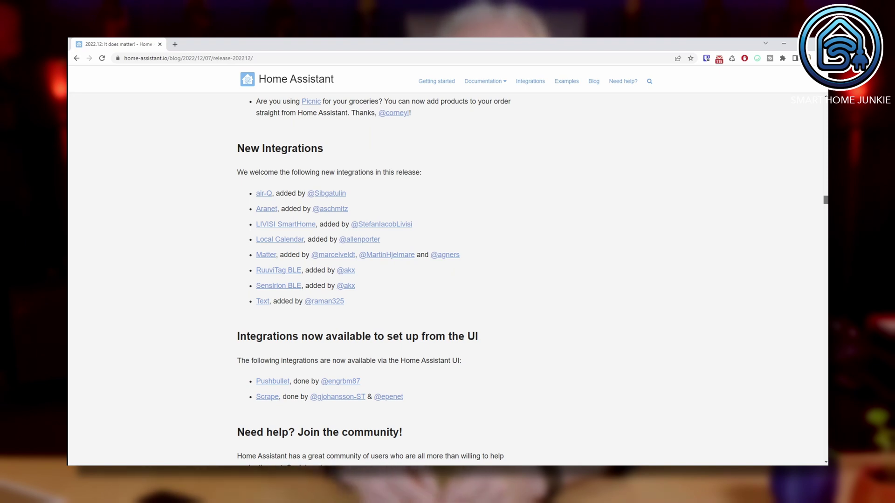
Step: Scroll past the Breaking Changes list and developer notes to 'Farewell to the following'
{"action": "scroll", "coordinate": [374, 279], "scroll_direction": "down", "scroll_amount": 3}
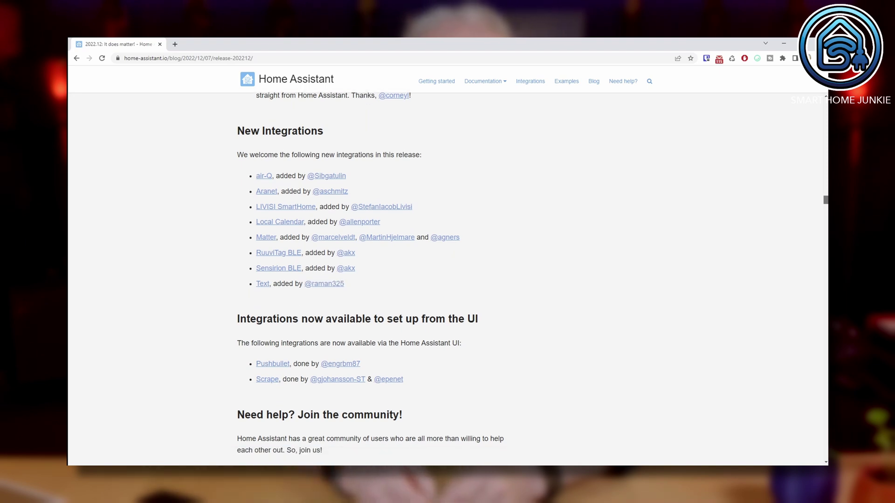
{"action": "scroll", "coordinate": [374, 279], "scroll_direction": "down", "scroll_amount": 6}
{"action": "scroll", "coordinate": [374, 279], "scroll_direction": "down", "scroll_amount": 1}
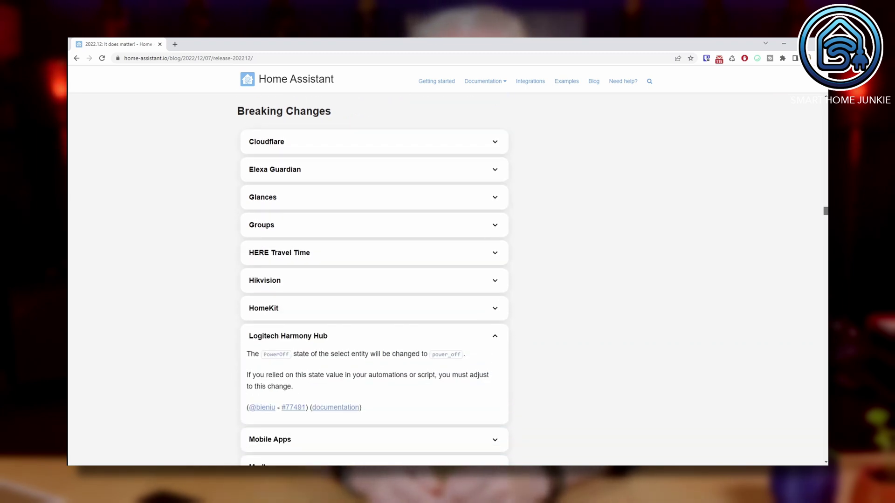
{"action": "scroll", "coordinate": [374, 279], "scroll_direction": "down", "scroll_amount": 3}
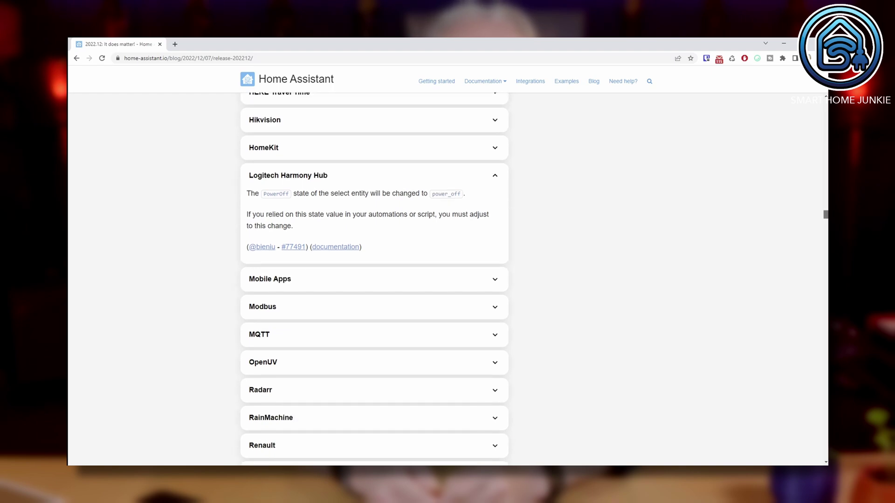
{"action": "scroll", "coordinate": [374, 279], "scroll_direction": "down", "scroll_amount": 4}
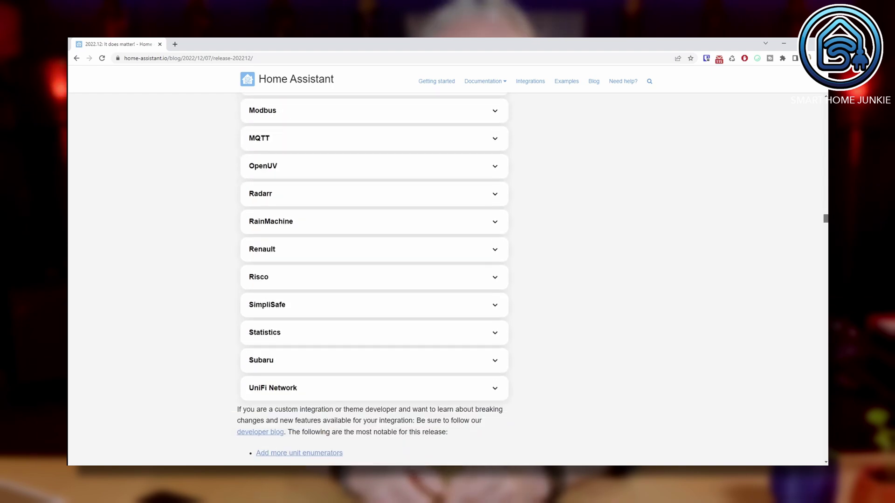
{"action": "scroll", "coordinate": [374, 279], "scroll_direction": "down", "scroll_amount": 2}
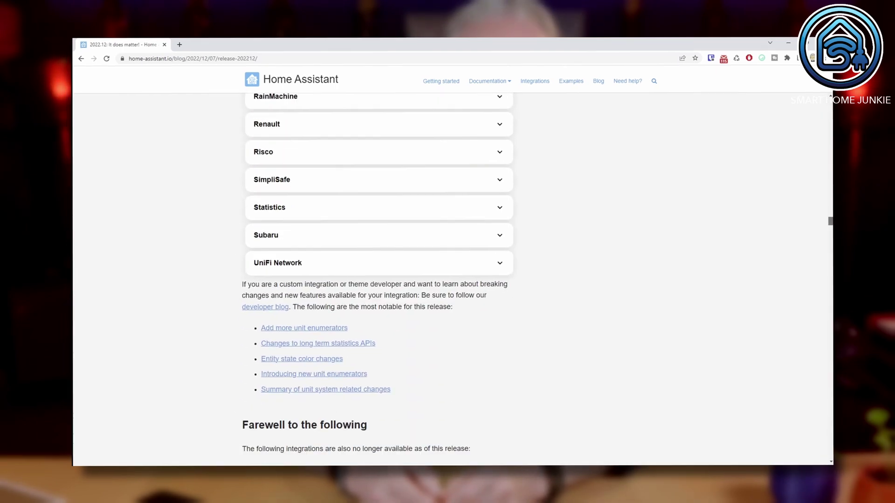